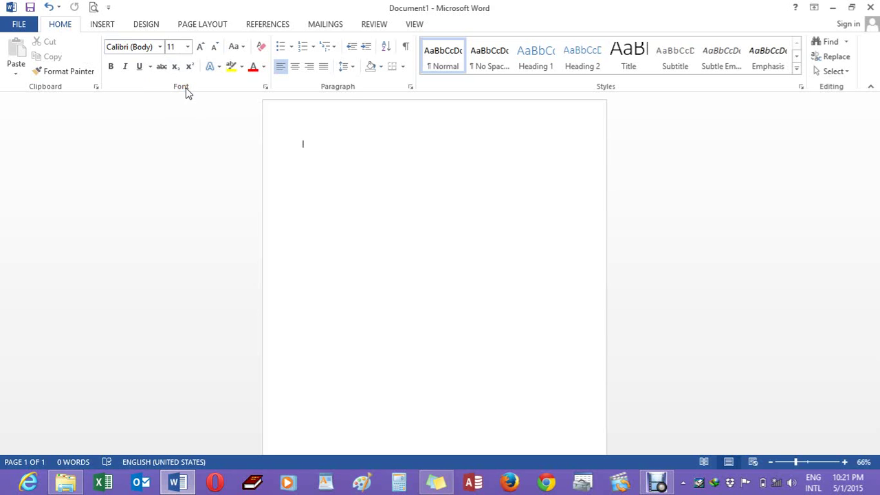
left_click(160, 47)
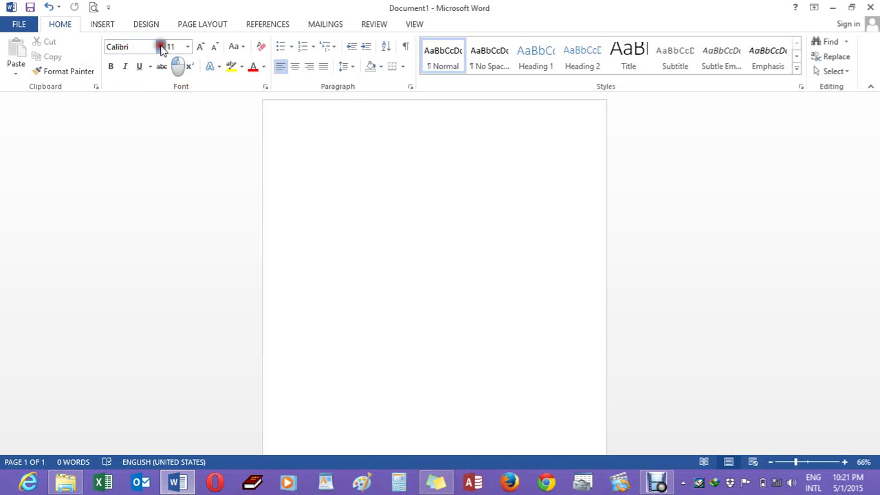
left_click(160, 47)
left_click(160, 47)
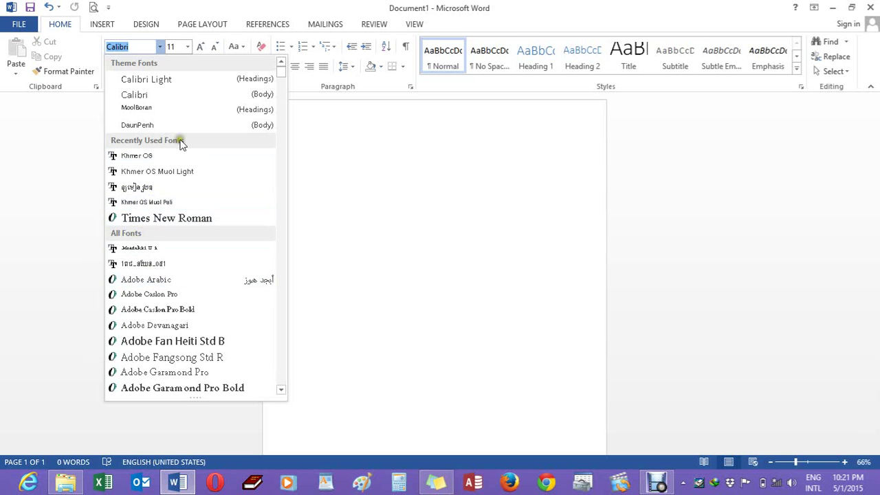
left_click(186, 47)
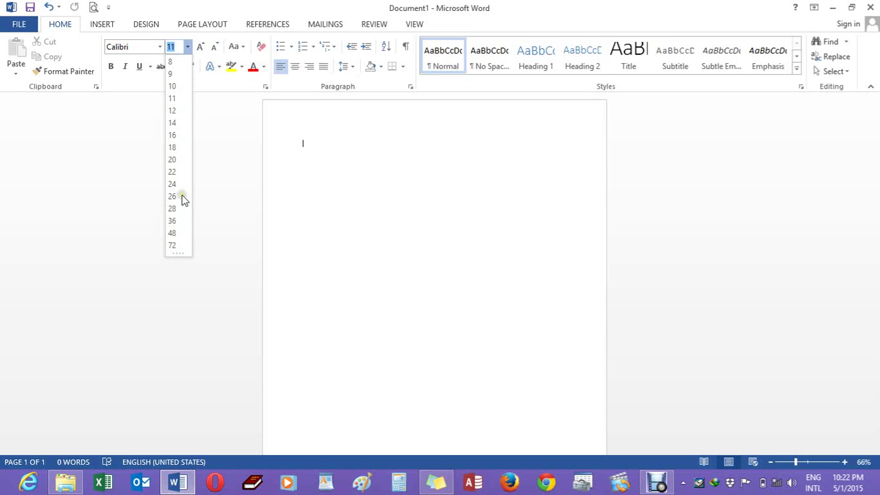
Step: Increase the font size for new text in the blank document to 18
left_click(200, 47)
left_click(200, 47)
left_click(200, 47)
left_click(200, 47)
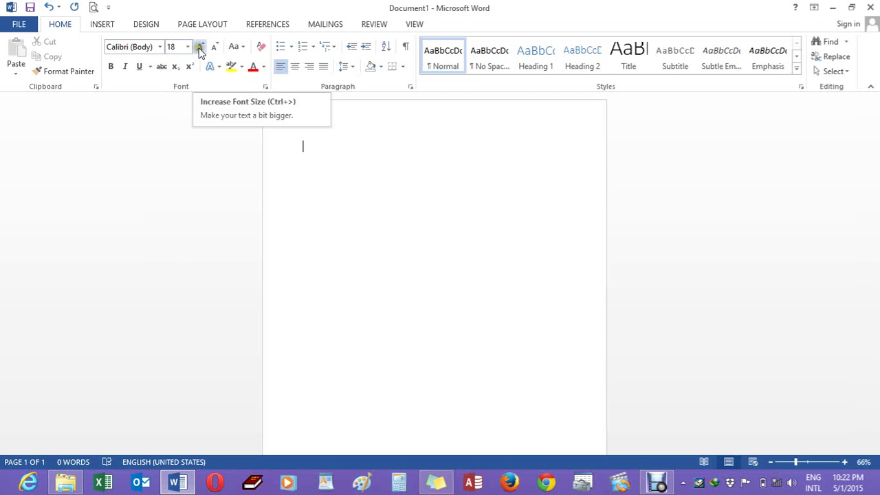
Step: Start the document's first line with "I am" followed by the author's name and a period
left_click(159, 46)
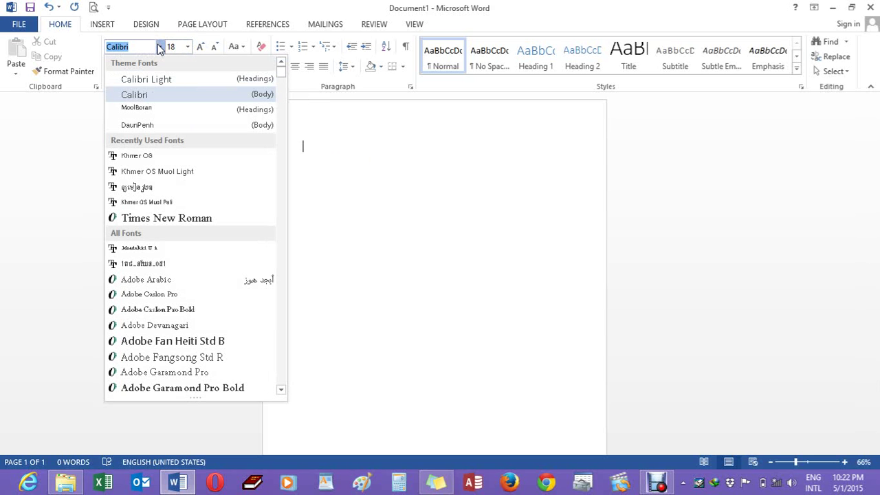
left_click(336, 152)
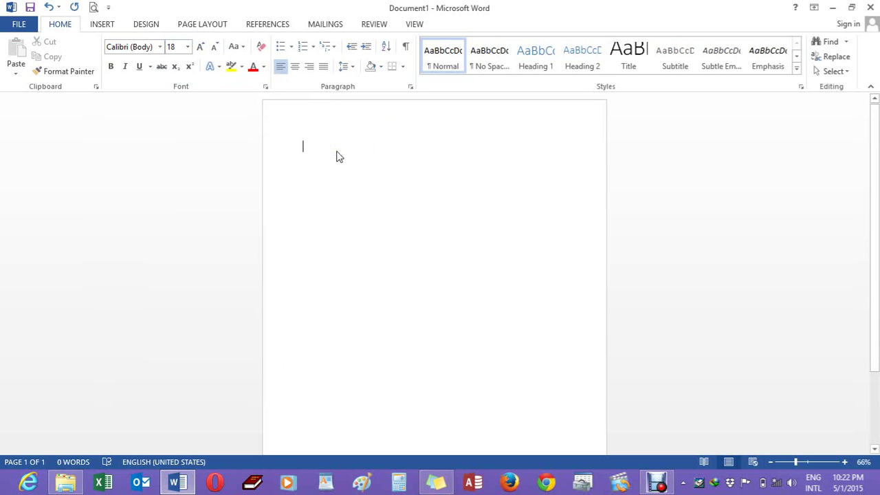
type("Ia")
key("BackSpace")
type("an")
key("BackSpace")
type("m")
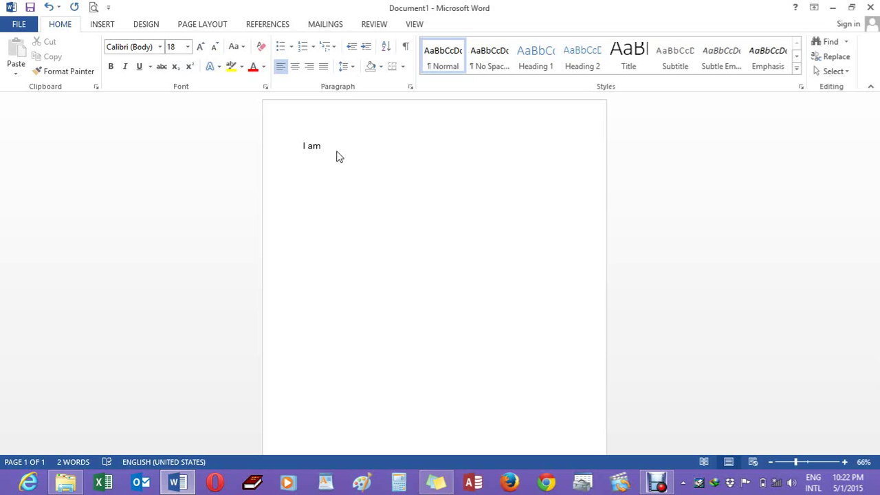
type("p")
key("BackSpace")
type("P")
key("BackSpace")
type("TPC")
type("and")
type("le")
type(". ")
Step: Add the sentence "I live in siem reap province" on the same line
type("I")
type("le")
type("ive")
type(" in s")
type("iem")
type(" rea")
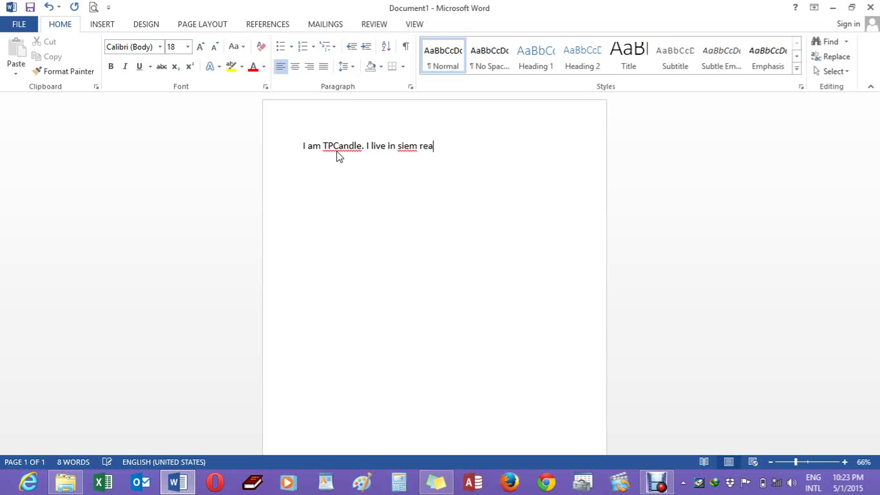
type("p pro")
type("vine")
type("s")
key("BackSpace")
key("BackSpace")
type("ce")
Step: Apply the Harlow Solid Italic font to the entire line of text
left_click_drag(485, 149, 285, 145)
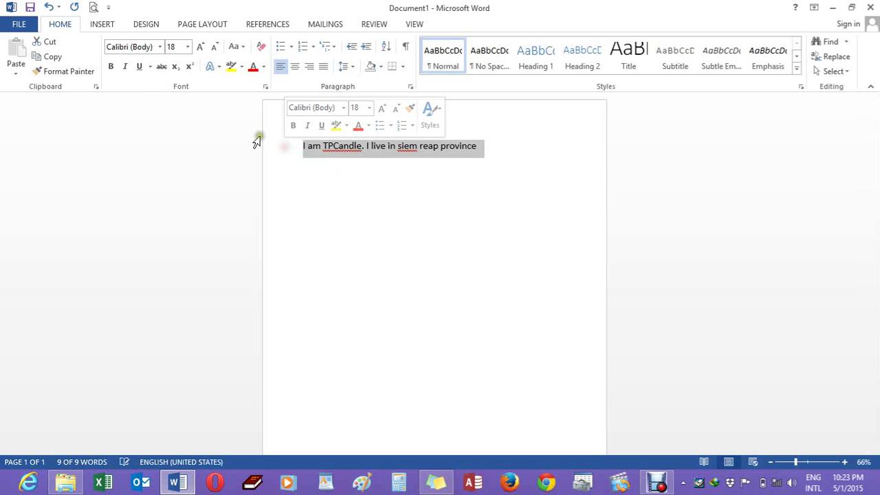
left_click(160, 47)
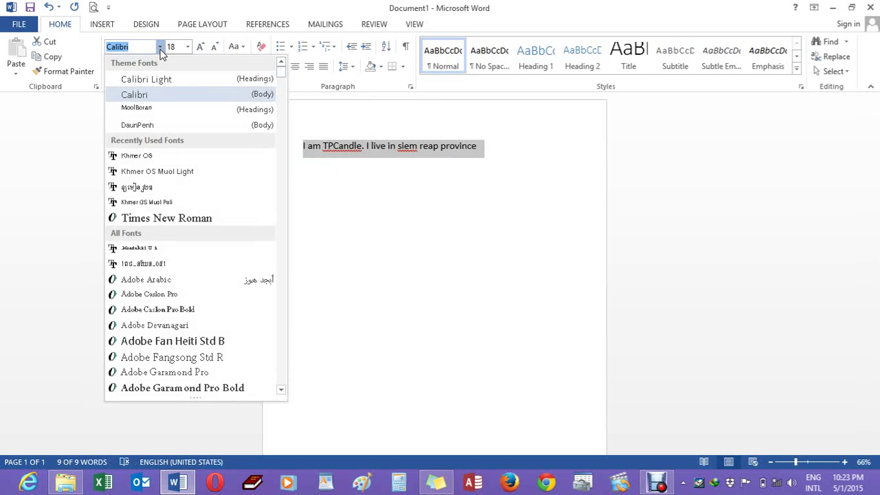
left_click(159, 47)
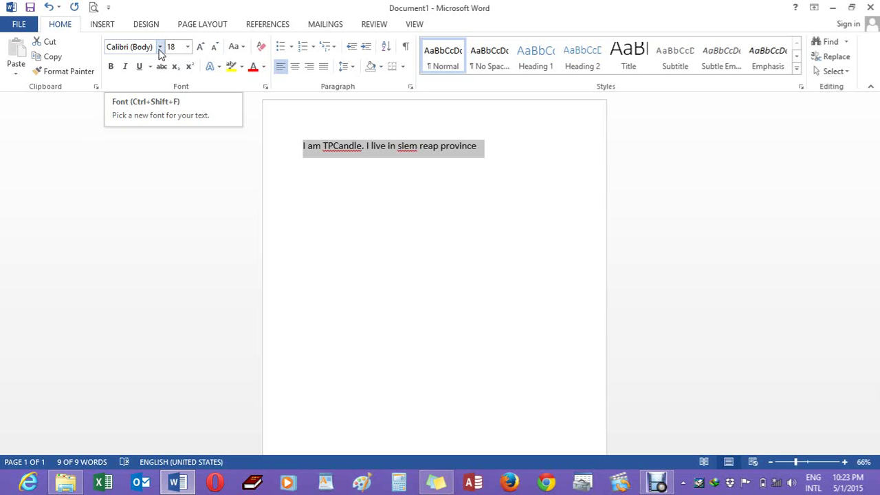
left_click(159, 48)
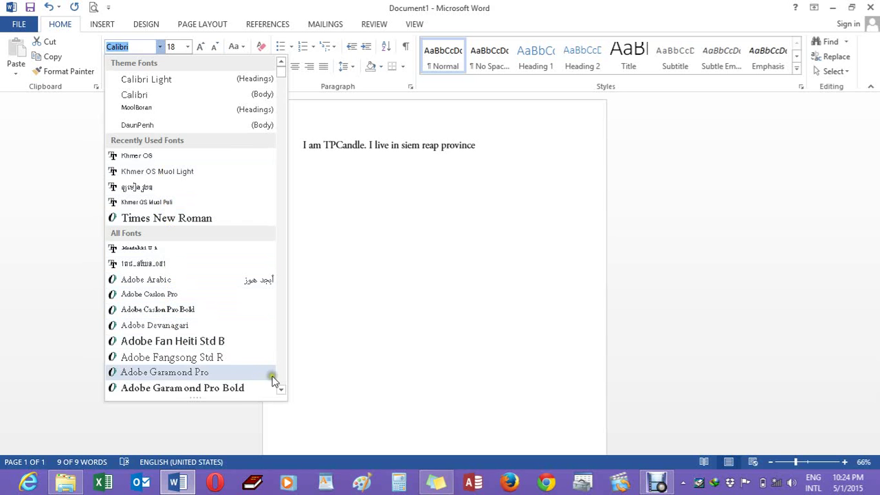
left_click(281, 390)
left_click(282, 390)
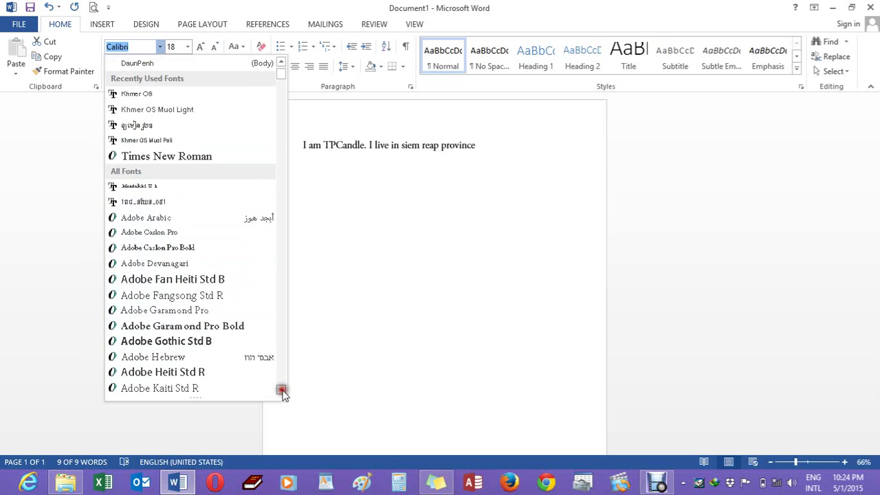
left_click(282, 389)
left_click(282, 390)
left_click(282, 390)
left_click(282, 390)
left_click(282, 389)
left_click(282, 390)
left_click(281, 390)
left_click(282, 390)
left_click(282, 390)
left_click(282, 389)
left_click(282, 390)
left_click(282, 389)
left_click(282, 390)
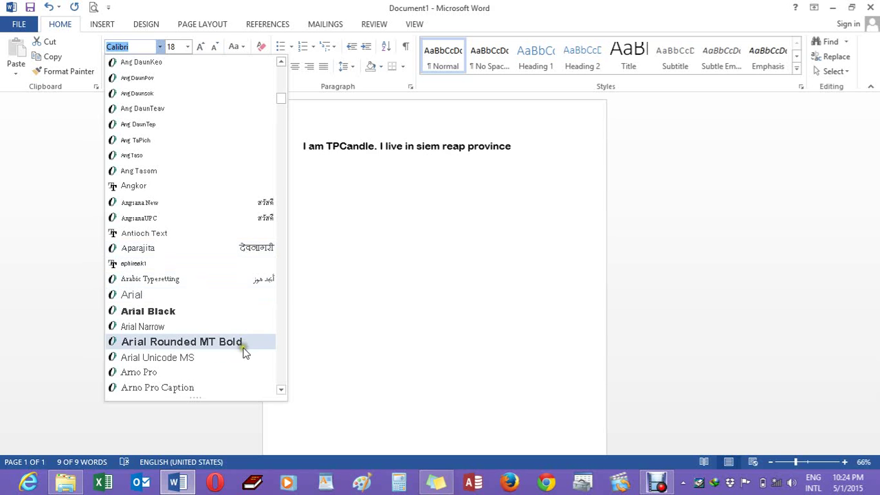
left_click(281, 390)
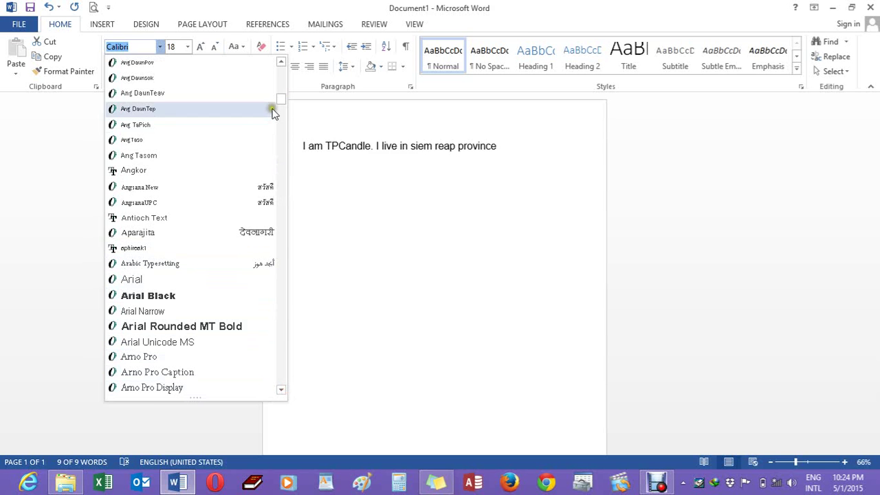
left_click_drag(280, 102, 283, 176)
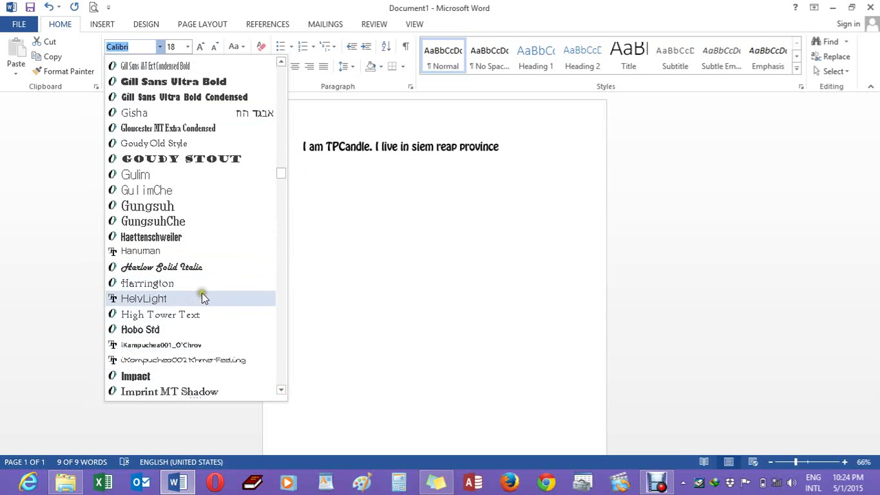
left_click(195, 272)
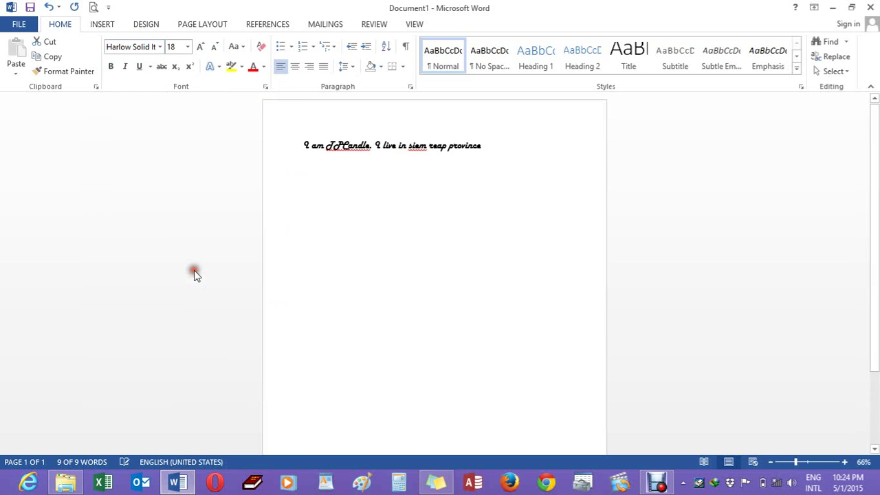
Step: Set the selected text's font size to 24 and enlarge it increment by increment to 80
left_click(187, 46)
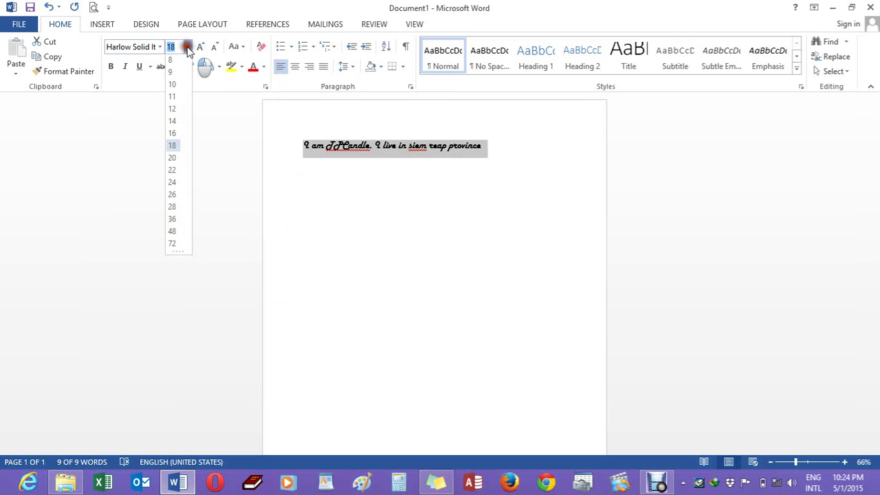
left_click(175, 184)
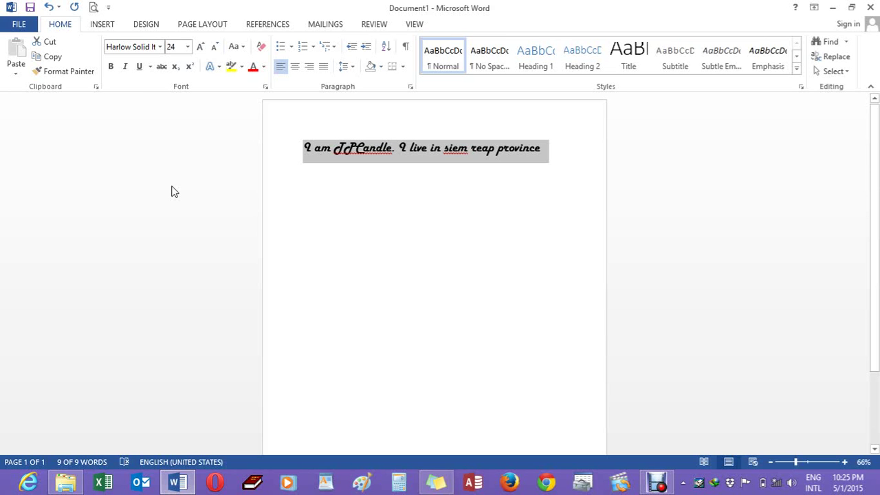
left_click(201, 51)
left_click(201, 51)
left_click(201, 51)
left_click(200, 51)
left_click(201, 51)
left_click(200, 51)
left_click(201, 51)
left_click(201, 51)
left_click(200, 51)
left_click(201, 50)
left_click(201, 51)
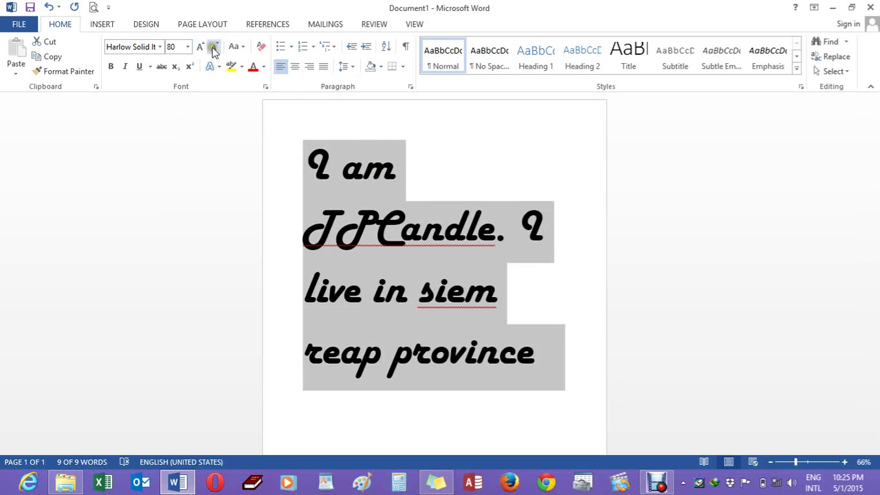
Step: Shrink the selected text increment by increment to font size 1
left_click(214, 50)
left_click(214, 50)
left_click(214, 50)
left_click(214, 50)
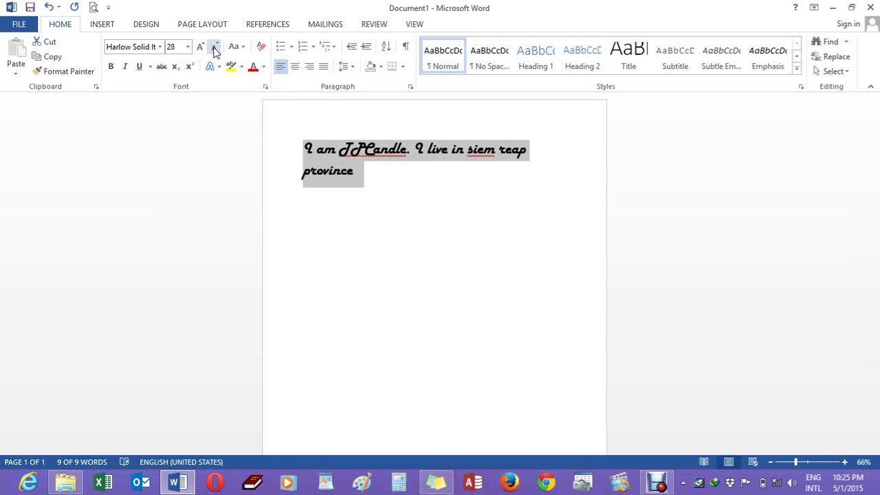
left_click(213, 49)
left_click(213, 49)
left_click(214, 49)
left_click(214, 49)
left_click(213, 50)
left_click(213, 50)
left_click(214, 49)
left_click(214, 50)
left_click(214, 49)
left_click(214, 49)
left_click(214, 50)
left_click(213, 49)
left_click(214, 49)
left_click(214, 49)
left_click(214, 50)
left_click(214, 49)
left_click(214, 49)
left_click(213, 50)
left_click(214, 49)
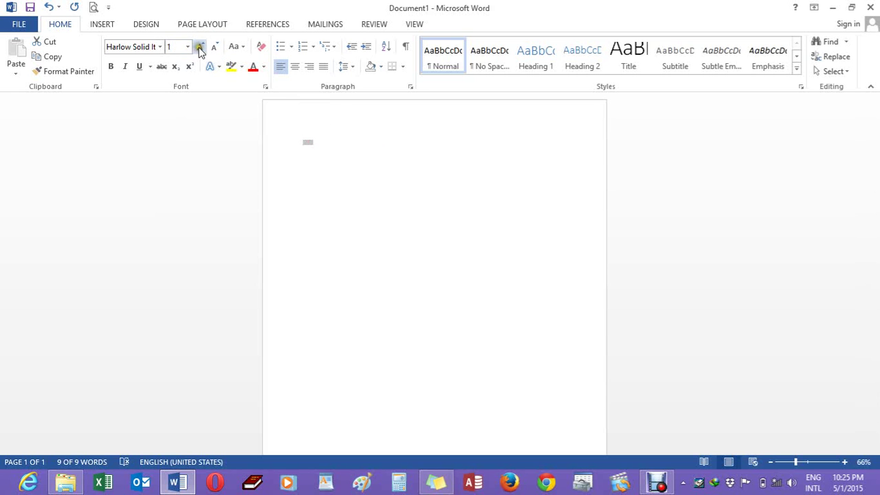
Step: Enlarge the selected text increment by increment to size 90, and set its font size to the preset 72
left_click(199, 48)
left_click(199, 48)
left_click(199, 48)
left_click(199, 48)
left_click(199, 49)
left_click(199, 48)
left_click(198, 48)
left_click(198, 49)
left_click(199, 48)
left_click(199, 48)
left_click(199, 48)
left_click(198, 48)
left_click(199, 48)
left_click(198, 48)
left_click(199, 48)
left_click(198, 49)
left_click(198, 48)
left_click(199, 48)
left_click(198, 48)
left_click(198, 48)
left_click(199, 48)
left_click(199, 48)
left_click(198, 48)
left_click(199, 48)
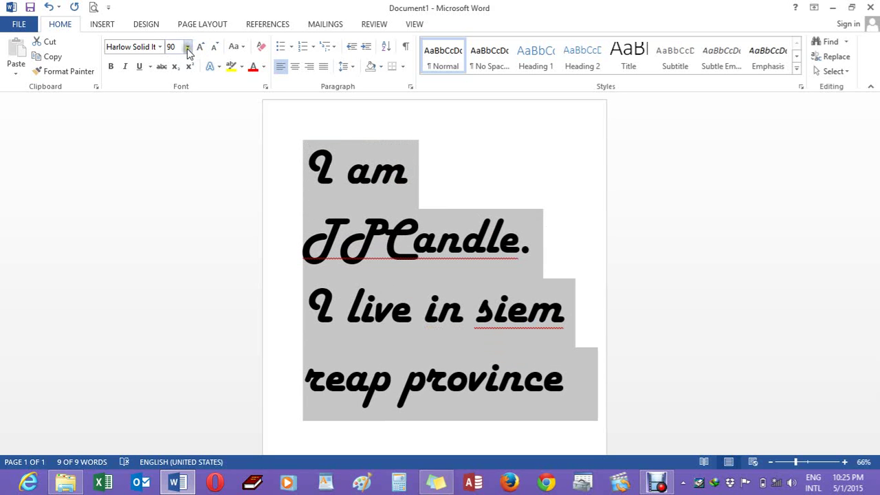
left_click(187, 47)
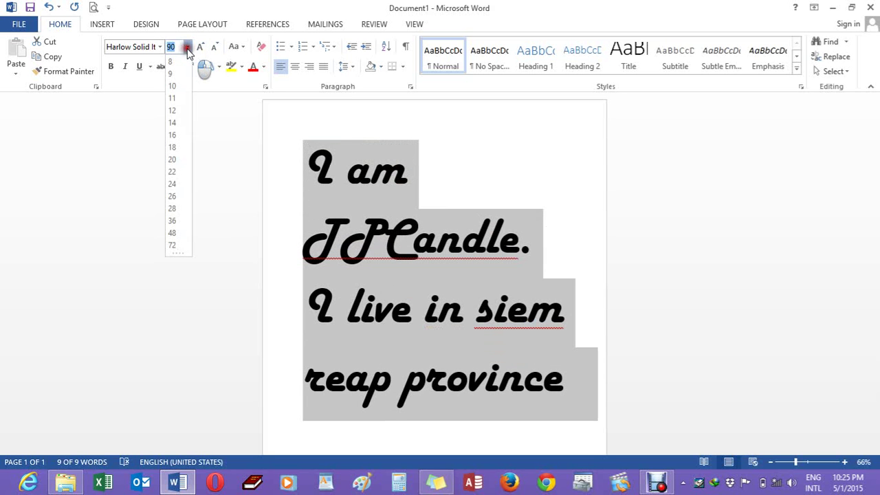
left_click(174, 244)
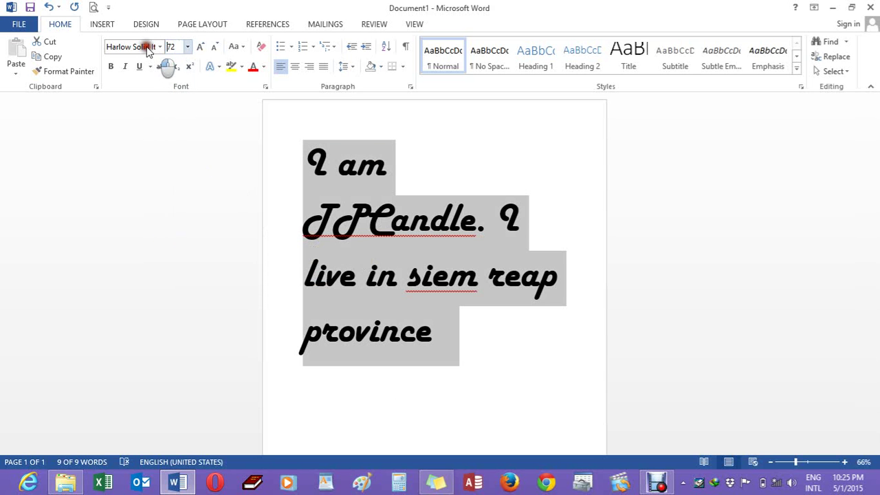
Step: Enter a custom font size of 100 for the selected text and reduce it by increments to 80
left_click(171, 46)
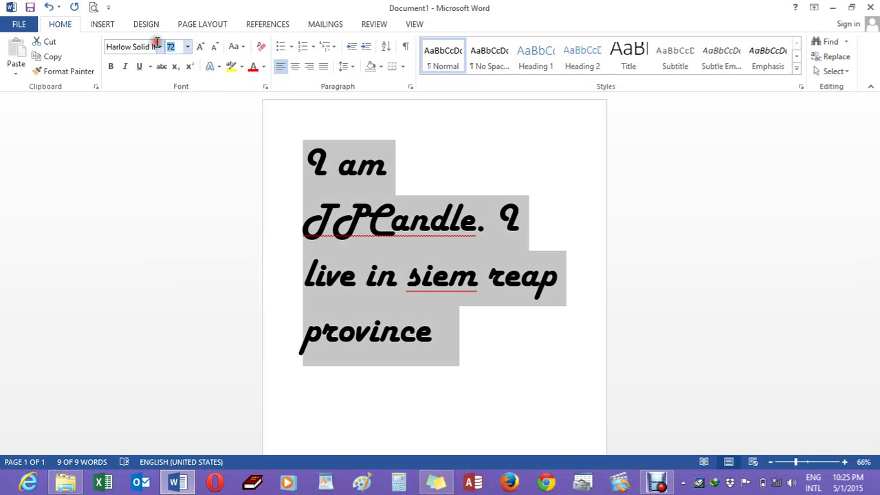
type("100")
key("Return")
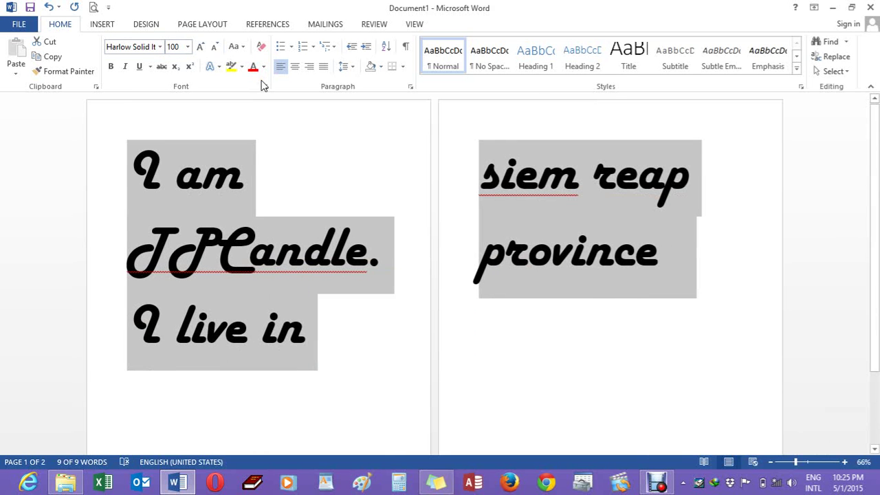
left_click(215, 48)
left_click(214, 48)
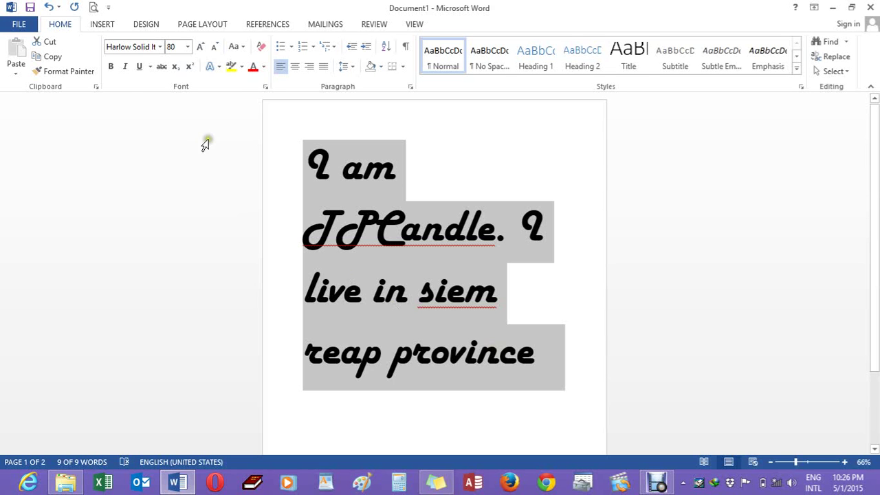
Step: Make the selected text bold, toggling the bold formatting off and on again
left_click(109, 66)
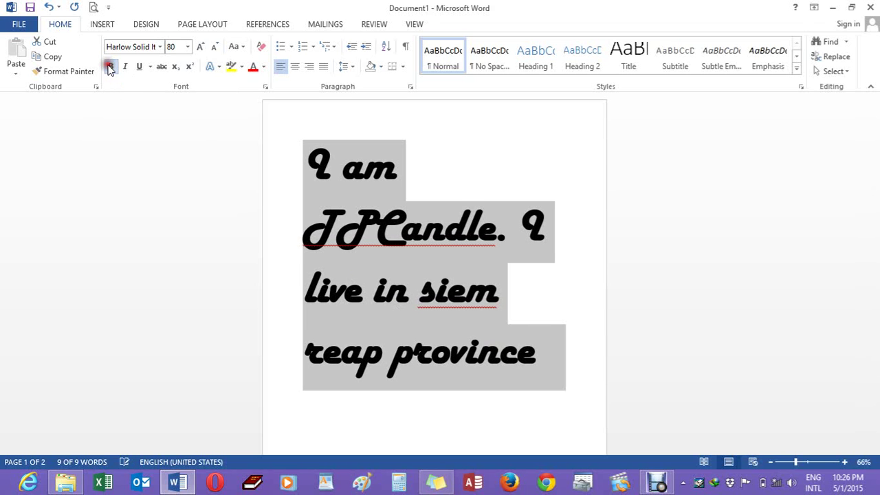
left_click(109, 67)
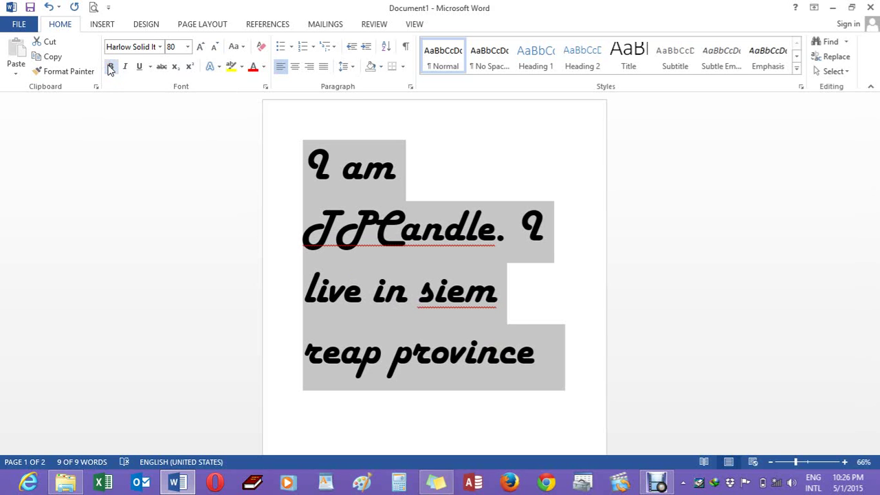
left_click(109, 66)
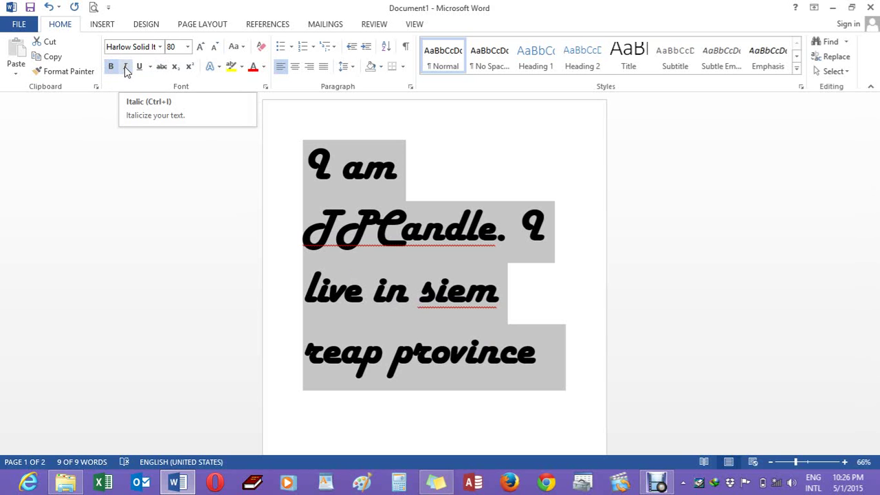
Step: Italicize the selected text and give it a double underline
left_click(126, 69)
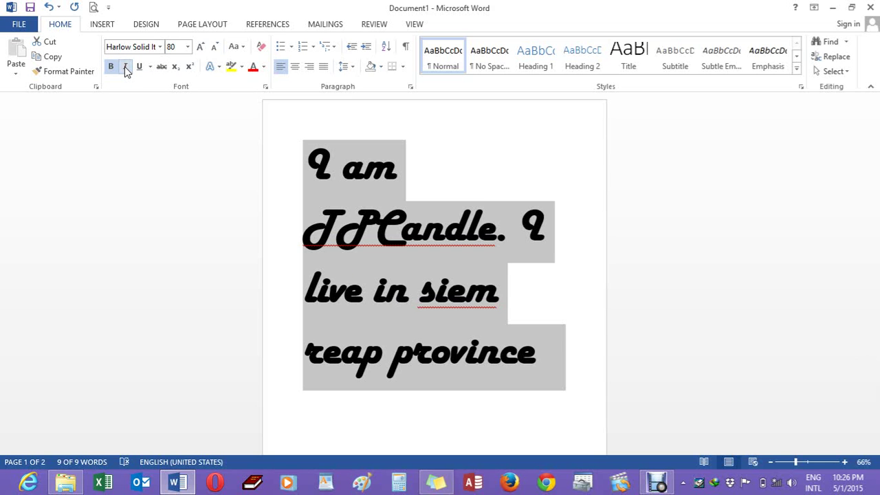
left_click(125, 68)
left_click(126, 70)
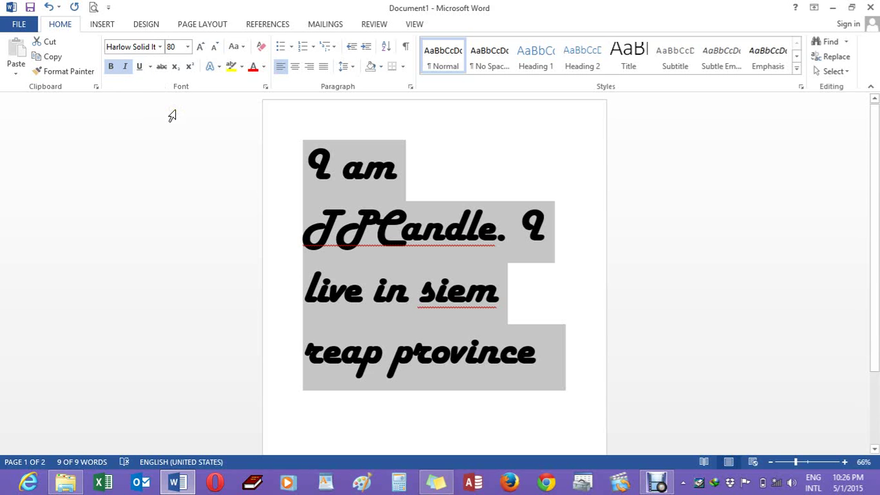
left_click(150, 66)
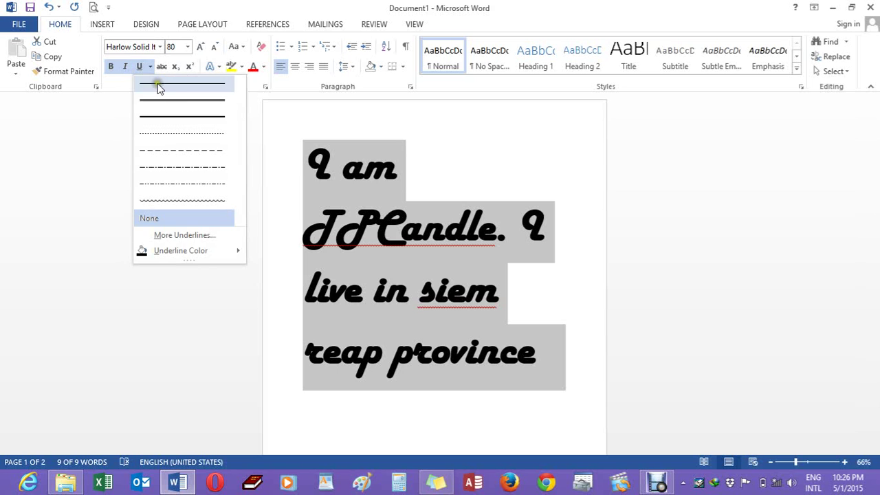
left_click(165, 101)
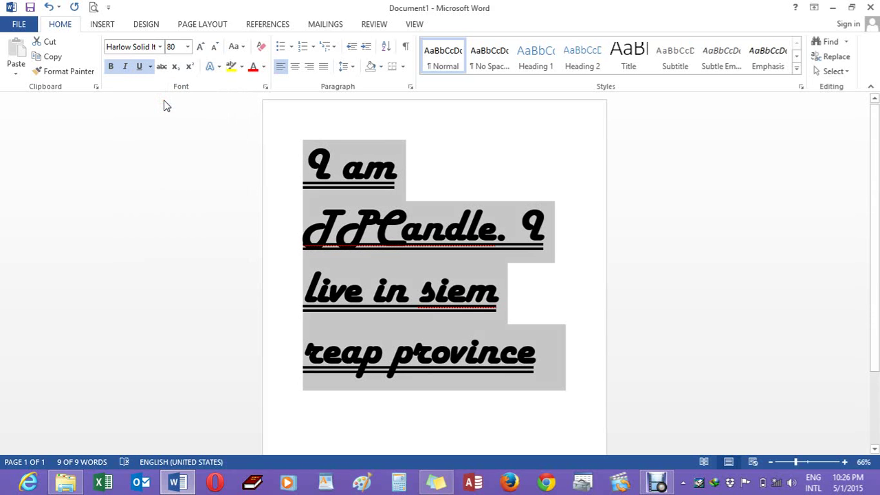